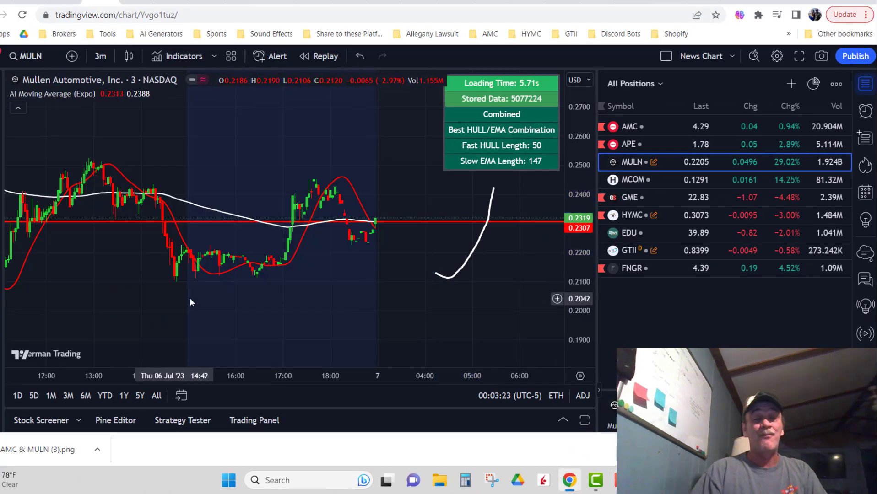
- Pan and zoom the MULN chart, then switch to the ChatGPT tab
{"action": "mouse_move", "coordinate": [225, 292]}
{"action": "left_mouse_down"}
{"action": "mouse_move", "coordinate": [259, 280]}
{"action": "mouse_move", "coordinate": [256, 254]}
{"action": "left_mouse_up"}
{"action": "scroll", "coordinate": [260, 280], "scroll_direction": "down", "scroll_amount": 3}
{"action": "scroll", "coordinate": [256, 254], "scroll_direction": "down", "scroll_amount": 2}
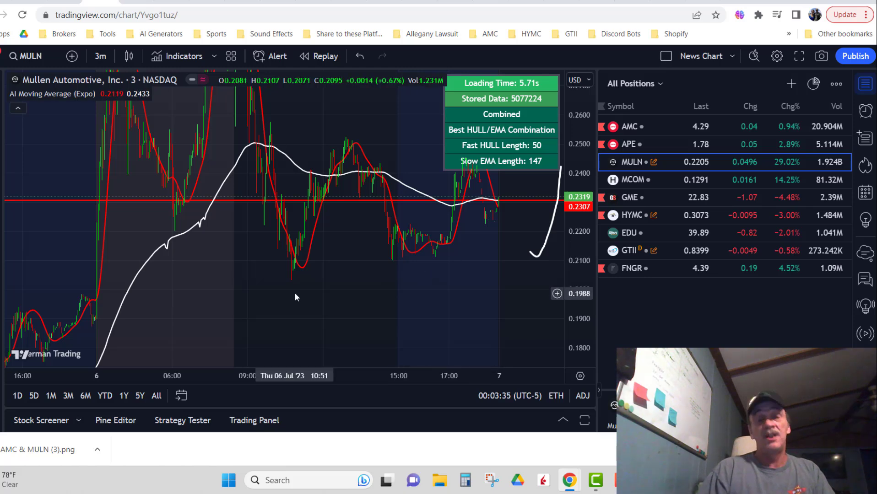
{"action": "scroll", "coordinate": [296, 296], "scroll_direction": "up", "scroll_amount": 5}
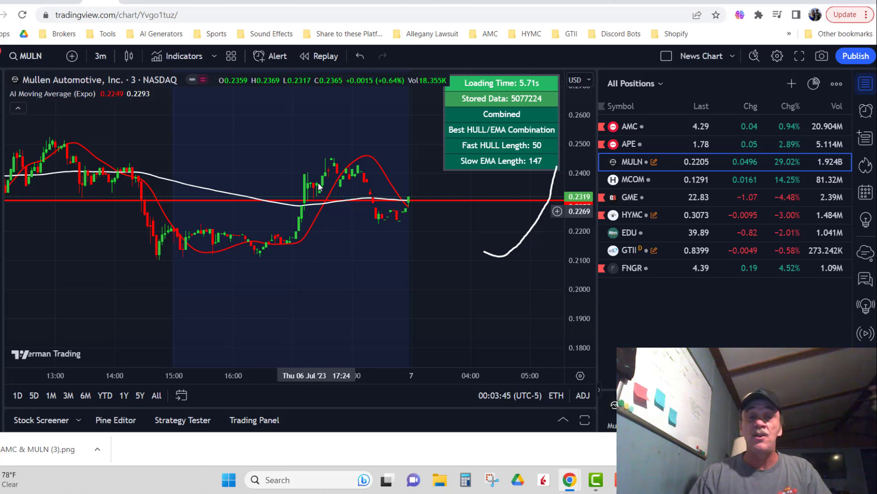
{"action": "key", "text": "ctrl+Tab"}
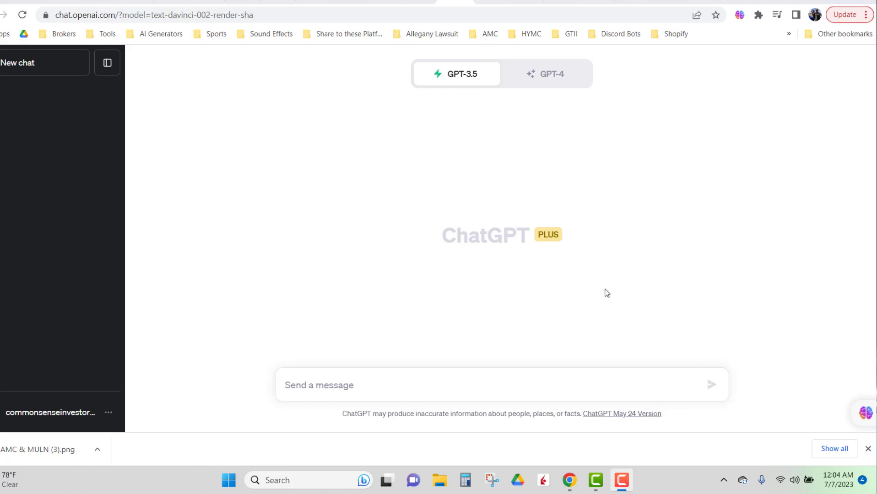
- Install the WebChatGPT extension from its Chrome Web Store page
{"action": "left_click", "coordinate": [593, 2]}
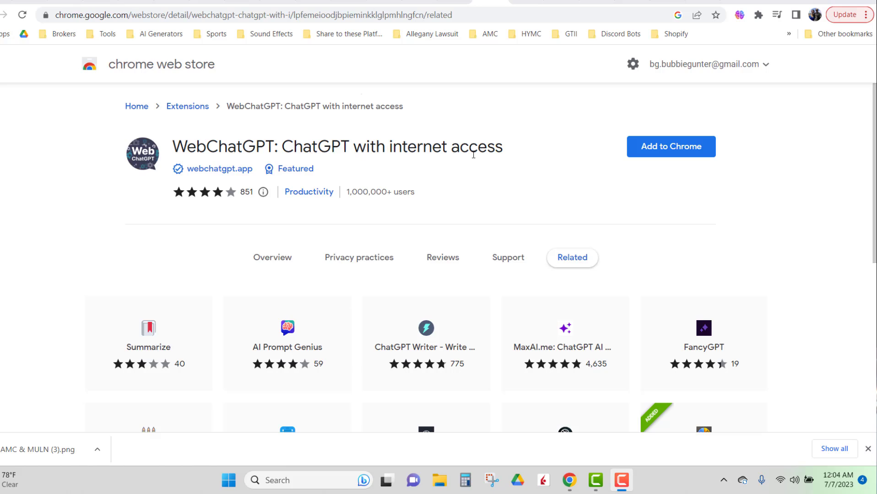
{"action": "left_click", "coordinate": [659, 151]}
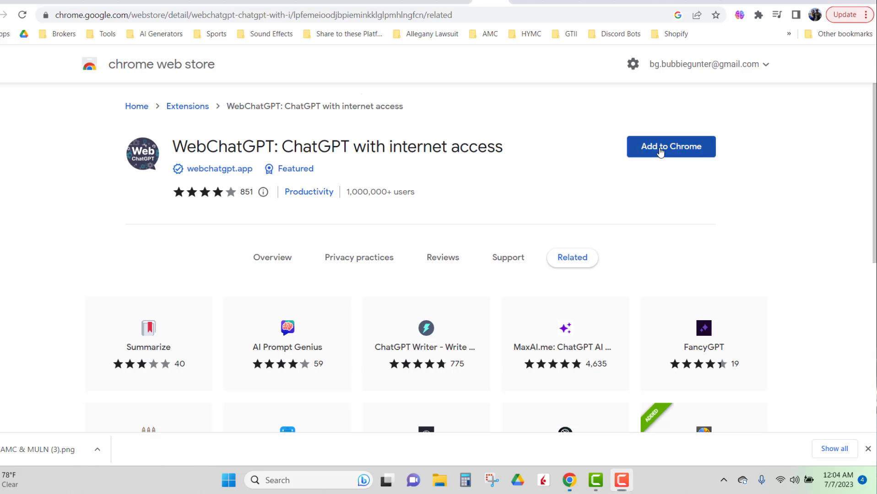
{"action": "left_click", "coordinate": [659, 151]}
{"action": "left_click", "coordinate": [460, 118]}
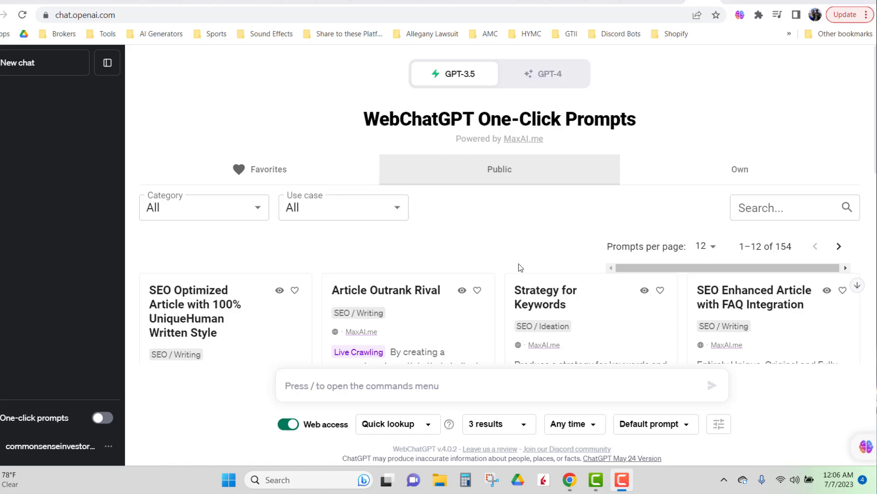
- Scroll through WebChatGPT's 154 One-Click Prompts cards below the message box
{"action": "scroll", "coordinate": [520, 267], "scroll_direction": "down", "scroll_amount": 4}
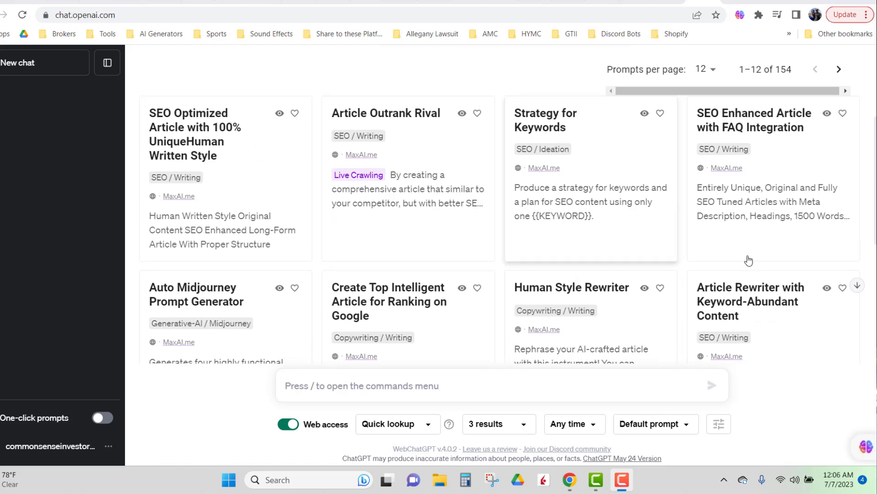
{"action": "scroll", "coordinate": [280, 288], "scroll_direction": "down", "scroll_amount": 4}
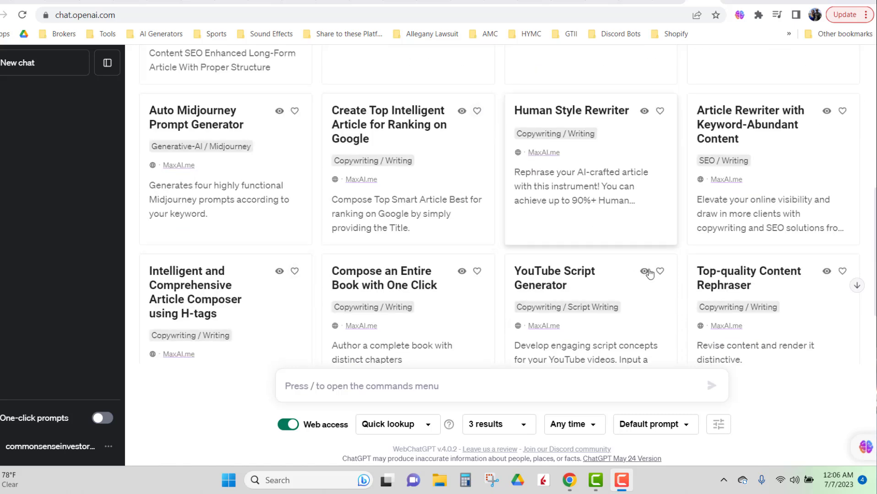
{"action": "scroll", "coordinate": [595, 220], "scroll_direction": "down", "scroll_amount": 3}
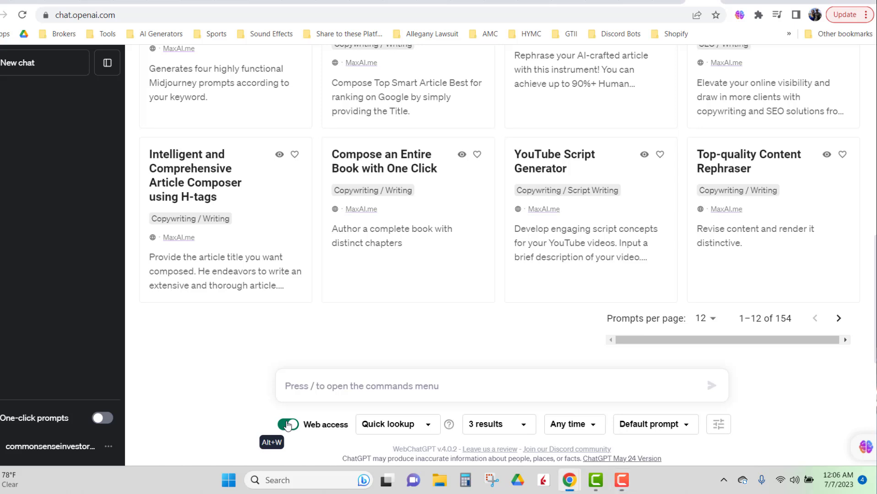
- With web access off, ask 'Give me the best baseball team this year'
{"action": "left_click", "coordinate": [288, 425]}
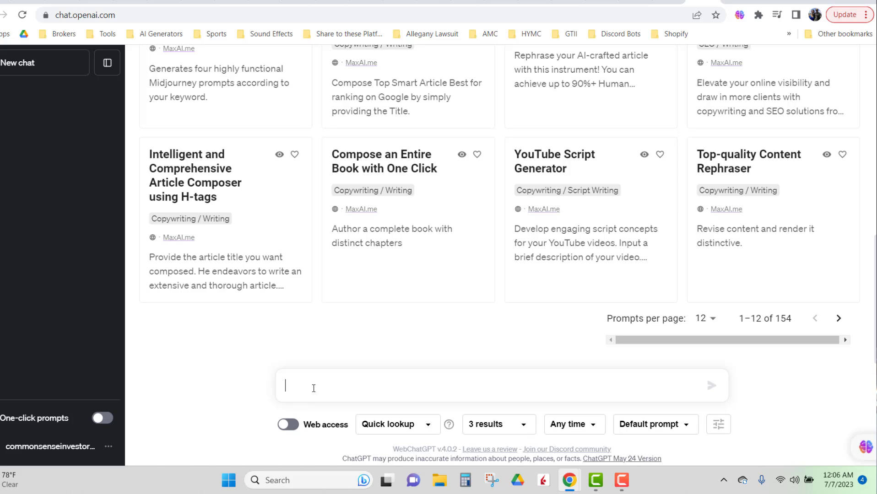
{"action": "type", "text": "Give "}
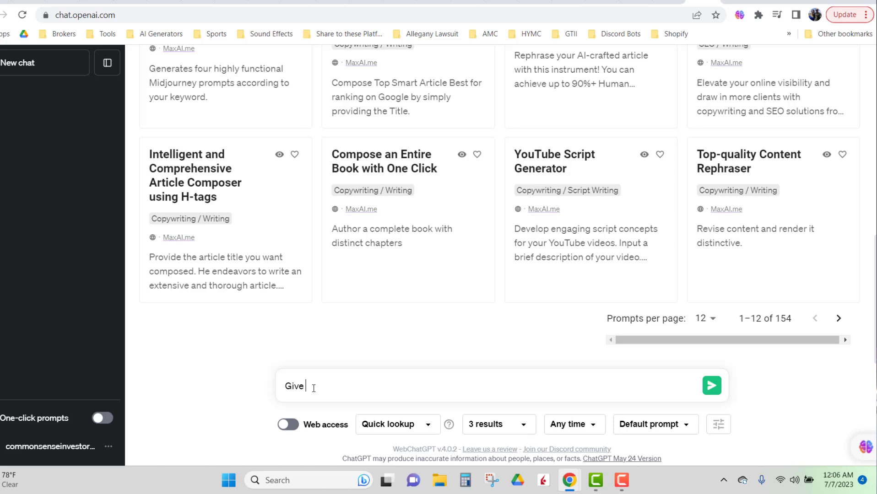
{"action": "type", "text": "me"}
{"action": "type", "text": " the best baseball"}
{"action": "type", "text": " team t"}
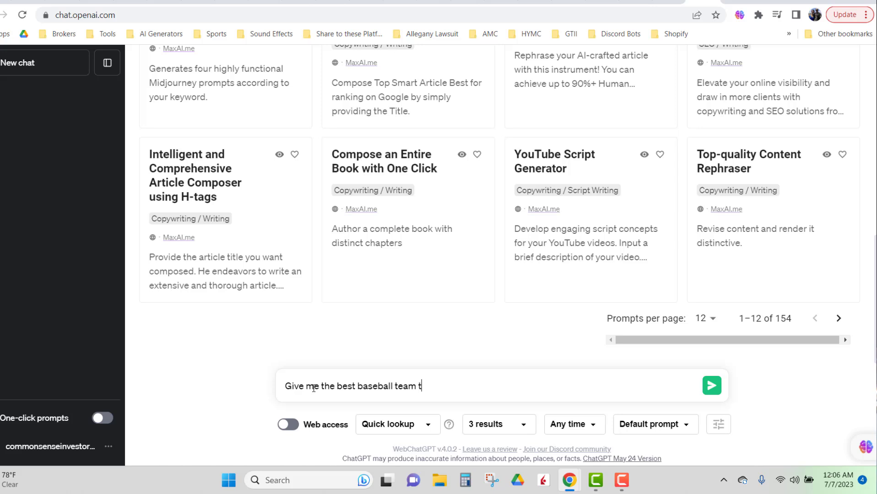
{"action": "type", "text": "his year"}
{"action": "key", "text": "Return"}
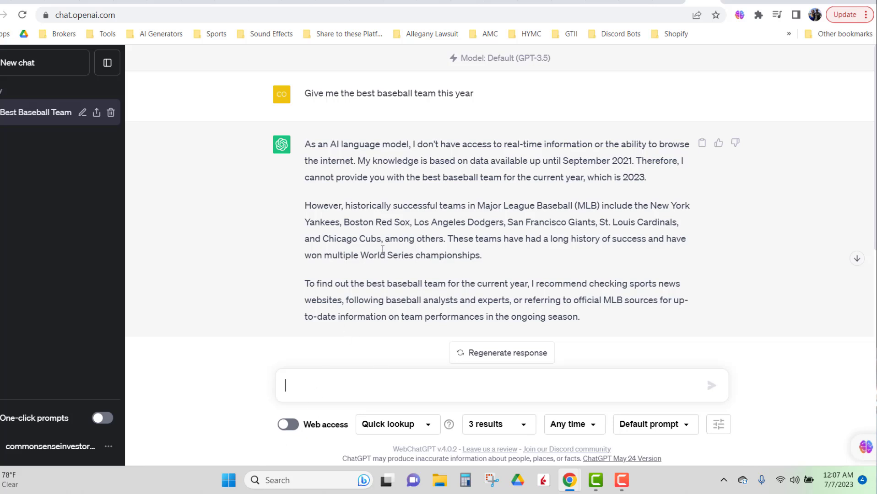
- Copy the baseball question into the message box and resend it with web access on
{"action": "left_click_drag", "start_coordinate": [473, 93], "coordinate": [301, 100]}
{"action": "key", "text": "ctrl+c"}
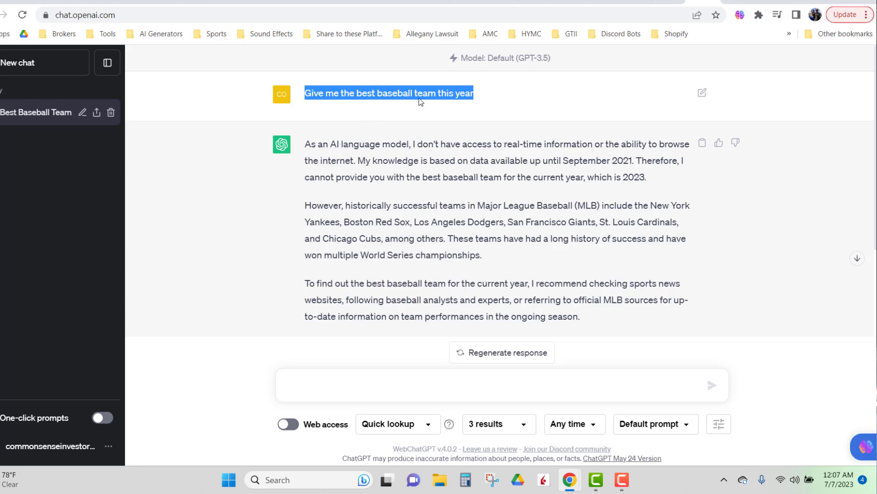
{"action": "right_click", "coordinate": [461, 100]}
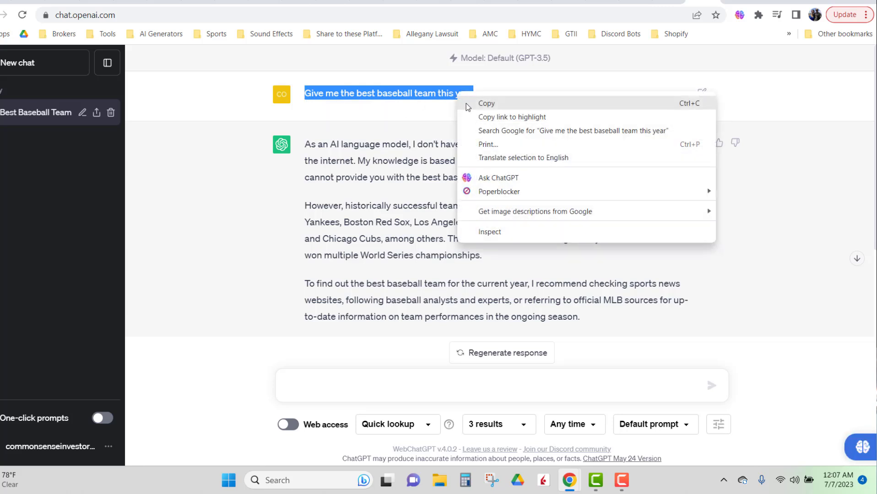
{"action": "left_click", "coordinate": [486, 103]}
{"action": "right_click", "coordinate": [362, 386]}
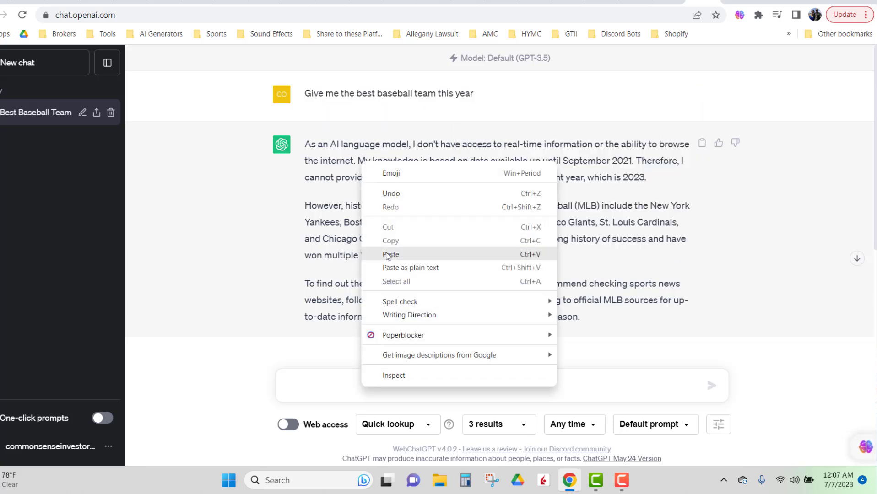
{"action": "left_click", "coordinate": [389, 255]}
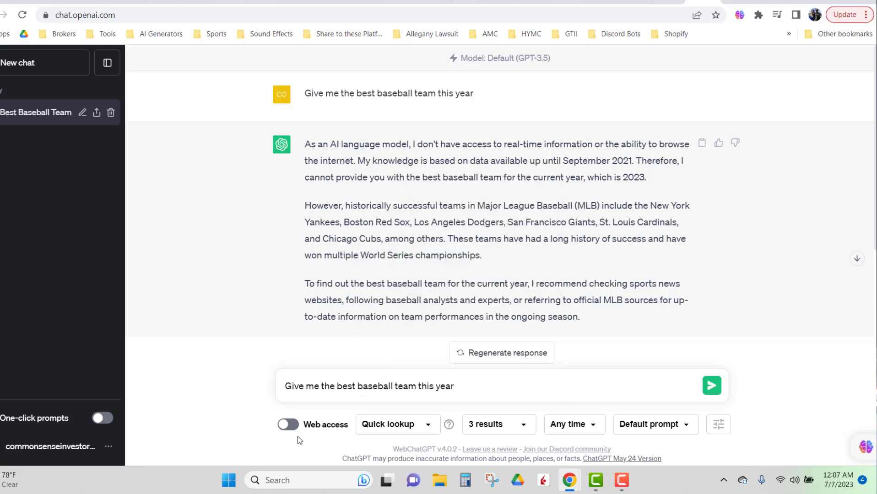
{"action": "left_click", "coordinate": [288, 424]}
{"action": "left_click", "coordinate": [712, 385]}
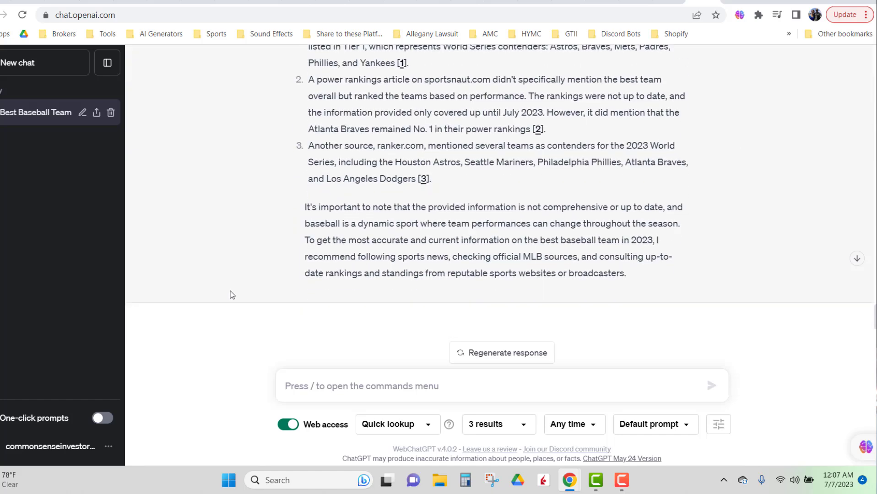
- Read the web-backed answer and its sources, then switch to the Voice Control store tab
{"action": "scroll", "coordinate": [232, 294], "scroll_direction": "up", "scroll_amount": 4}
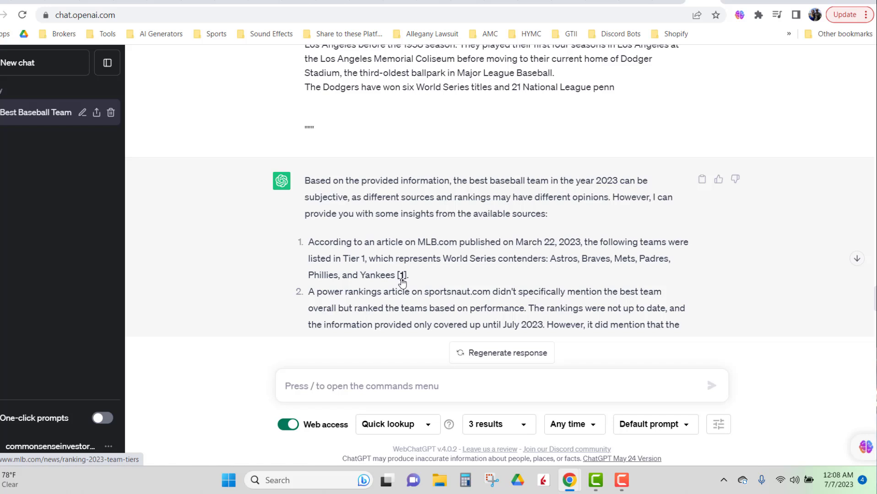
{"action": "scroll", "coordinate": [459, 215], "scroll_direction": "down", "scroll_amount": 1}
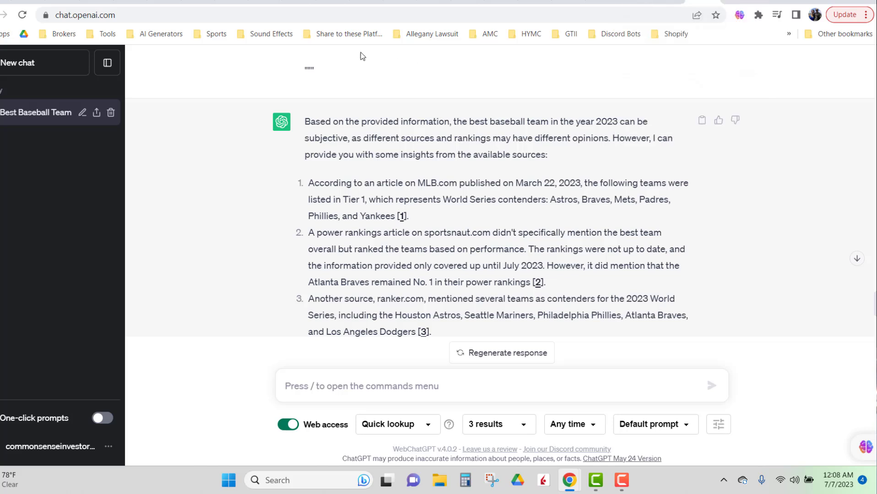
{"action": "key", "text": "alt+Tab"}
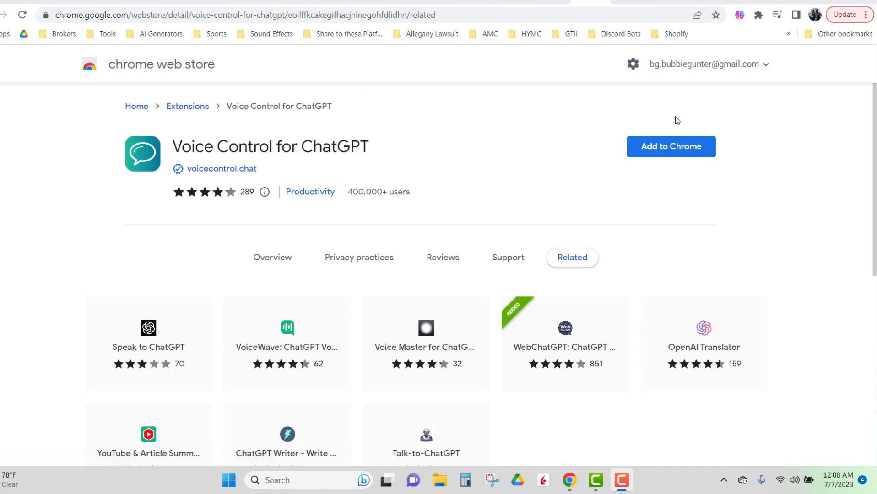
- Add Voice Control for ChatGPT to Chrome and return to the ChatGPT tab
{"action": "left_click", "coordinate": [669, 155]}
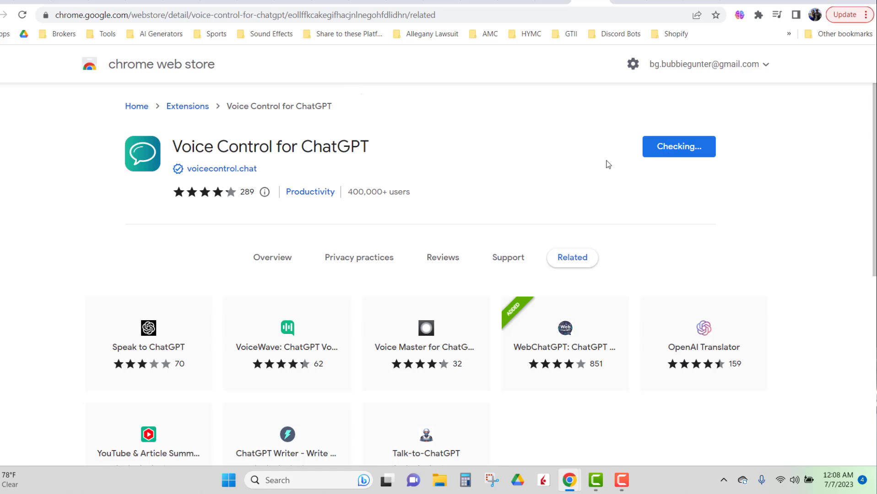
{"action": "left_click", "coordinate": [441, 114]}
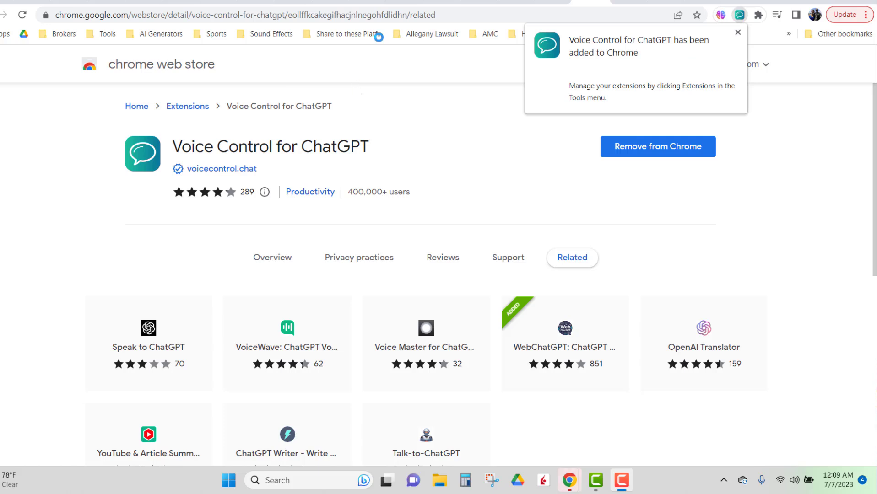
{"action": "left_click", "coordinate": [658, 1]}
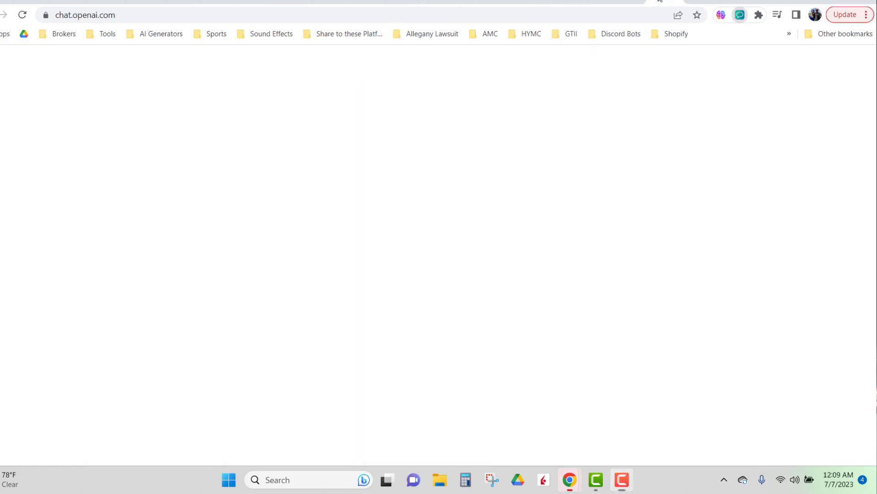
- Reload ChatGPT so Voice Control loads, and turn on spoken replies
{"action": "key", "text": "F5"}
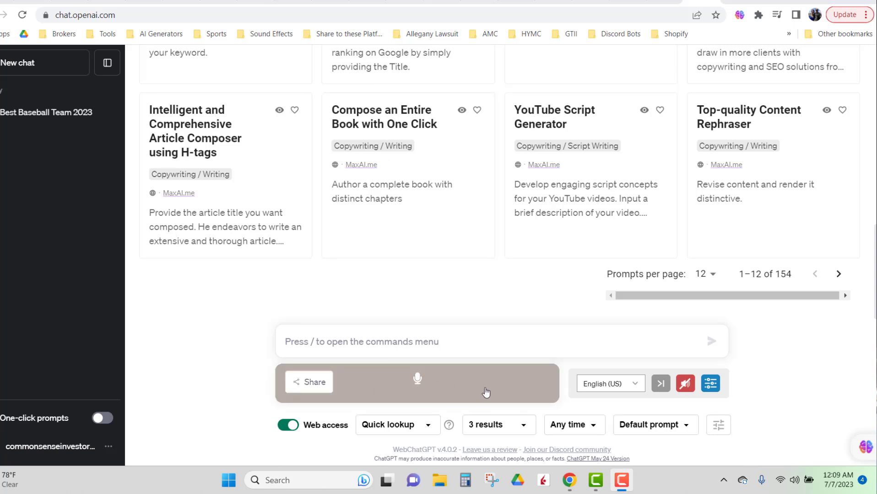
{"action": "left_click", "coordinate": [686, 389]}
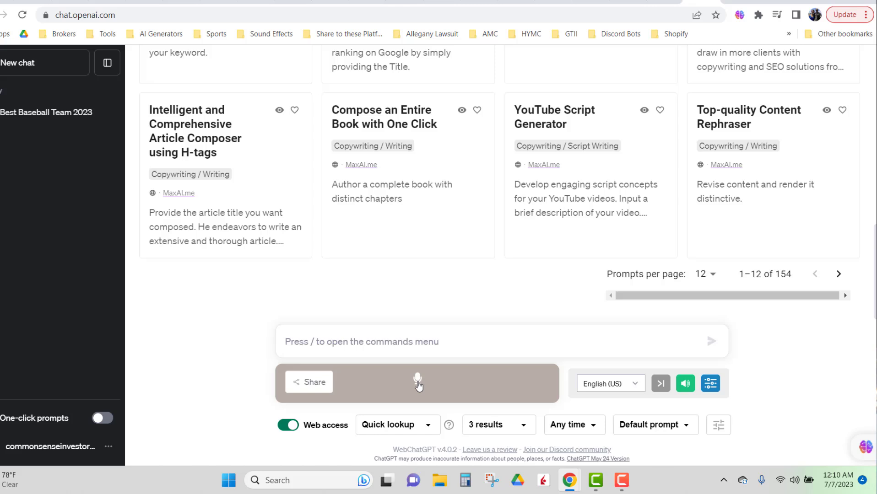
- Start the microphone to dictate a question by voice
{"action": "left_click", "coordinate": [418, 385]}
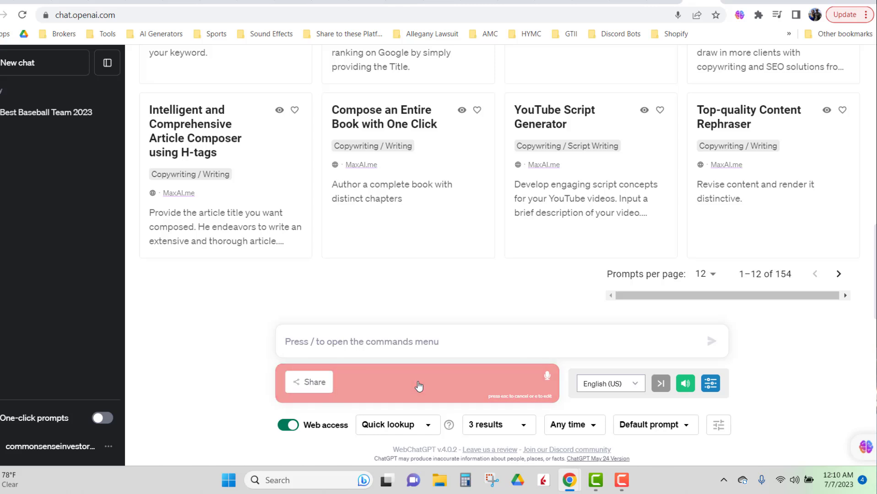